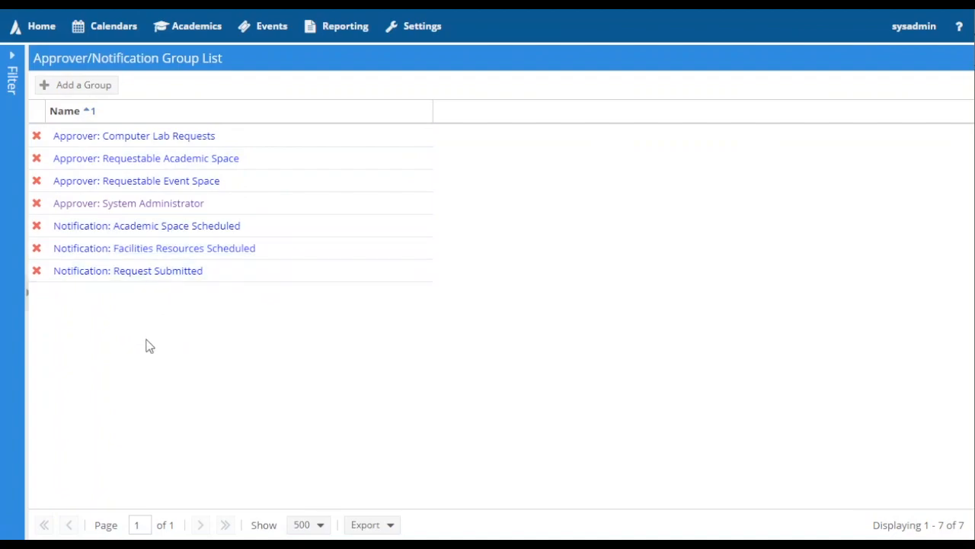
- Start a new approver/notification group with the group type Approver
click(88, 90)
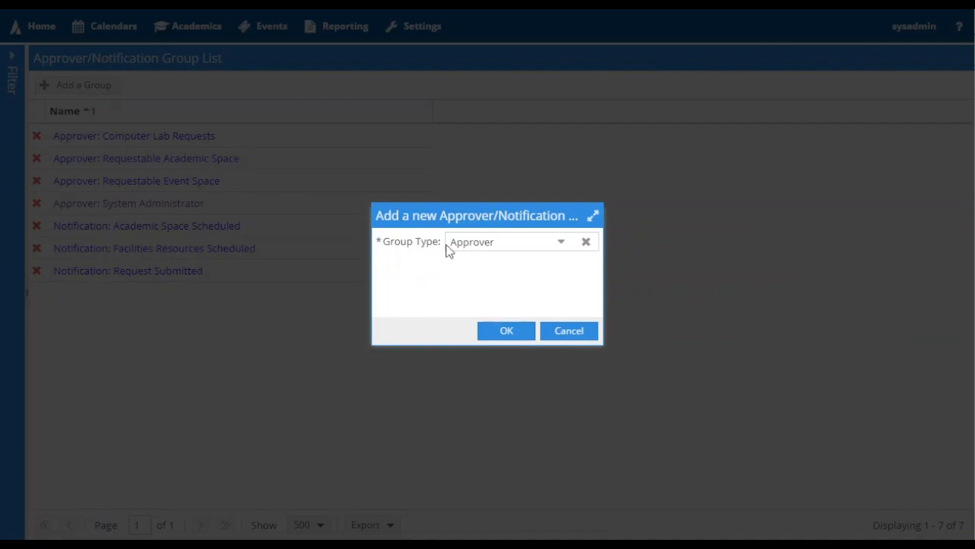
click(561, 250)
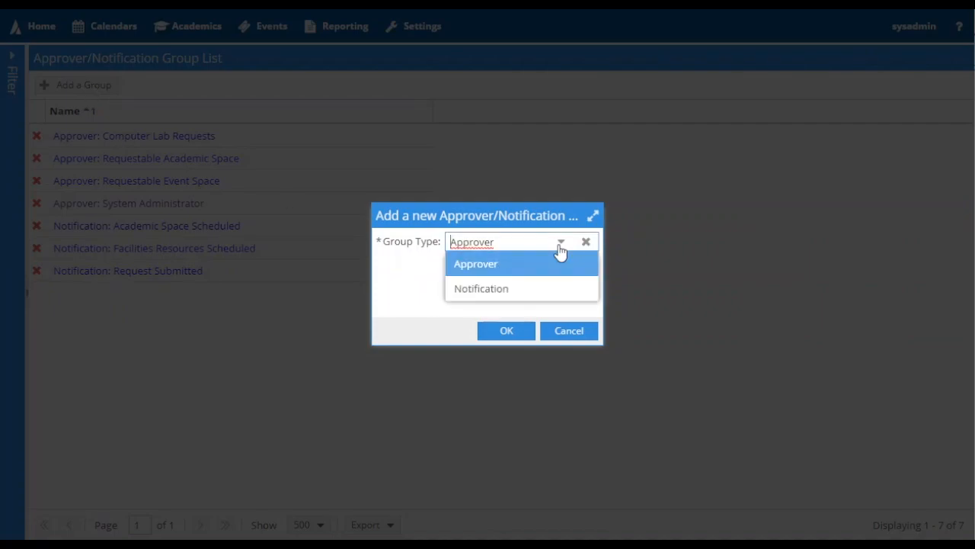
click(560, 256)
click(526, 336)
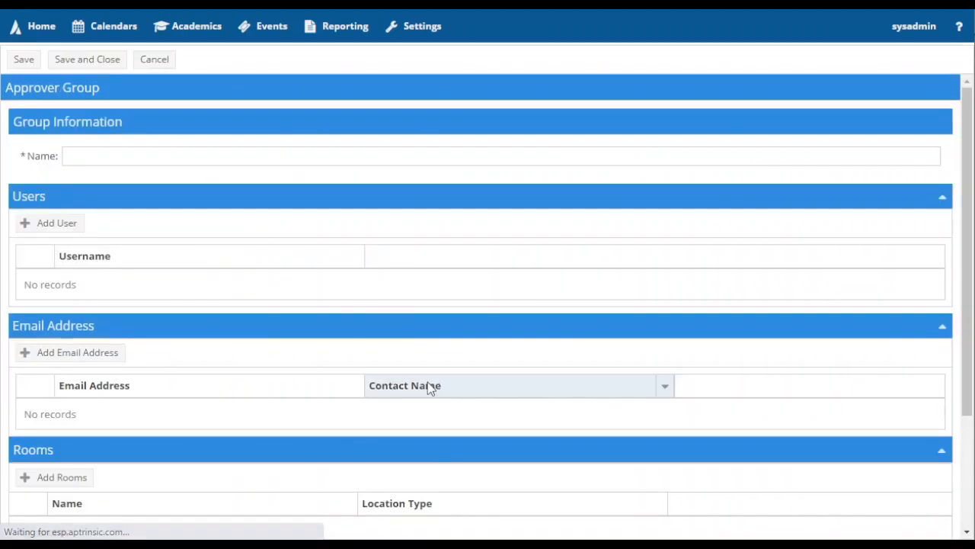
- Name the new group "Approver: Event Request Forms"
click(176, 156)
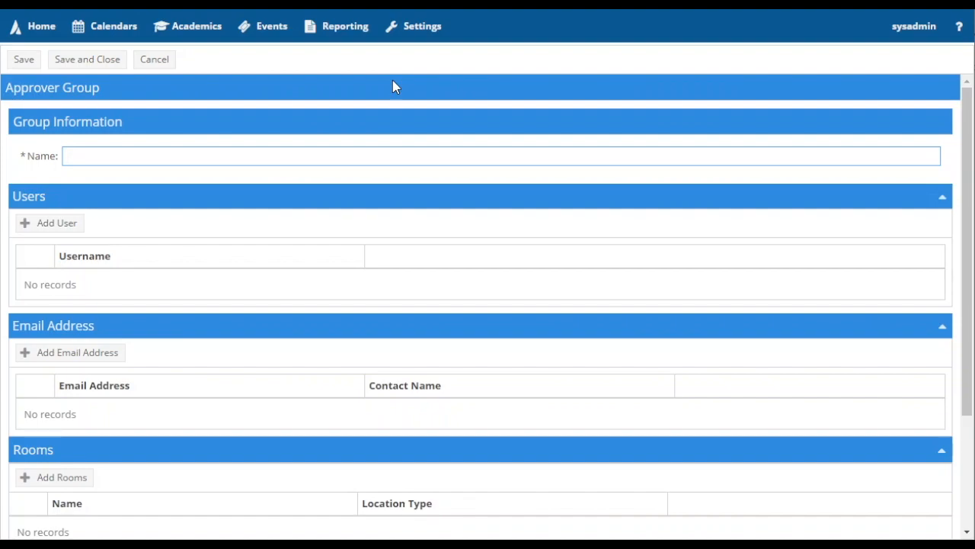
text(Approver)
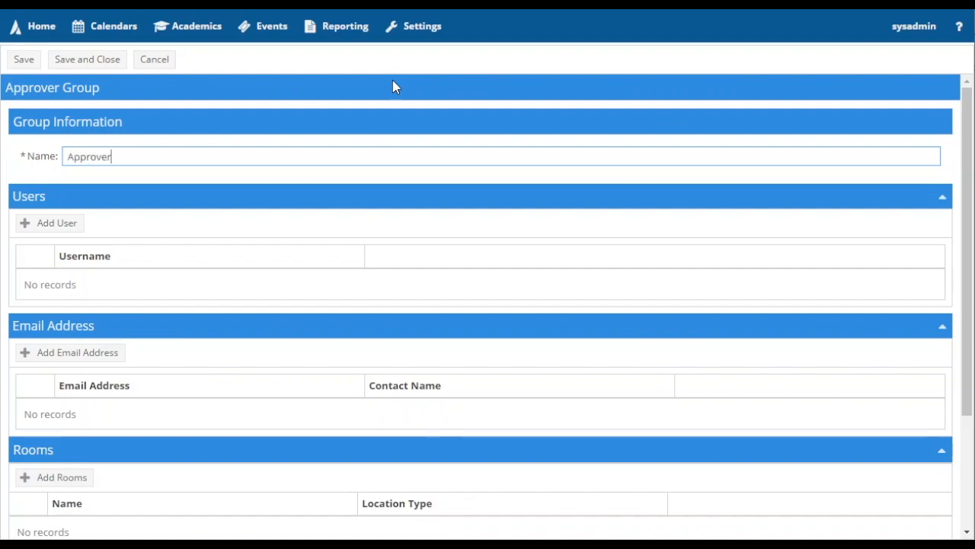
text(: Event Request Forms)
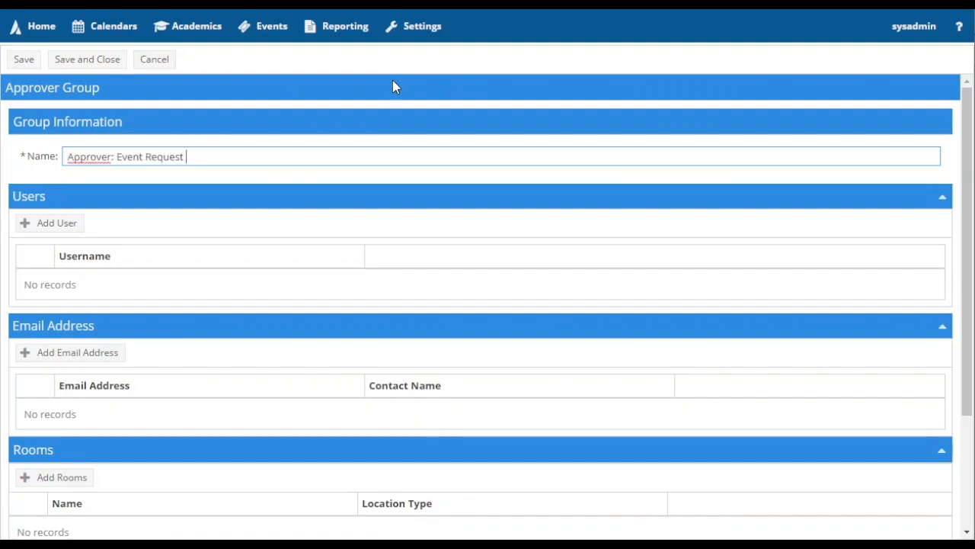
- Add the sysadmin user to the approver group
click(53, 231)
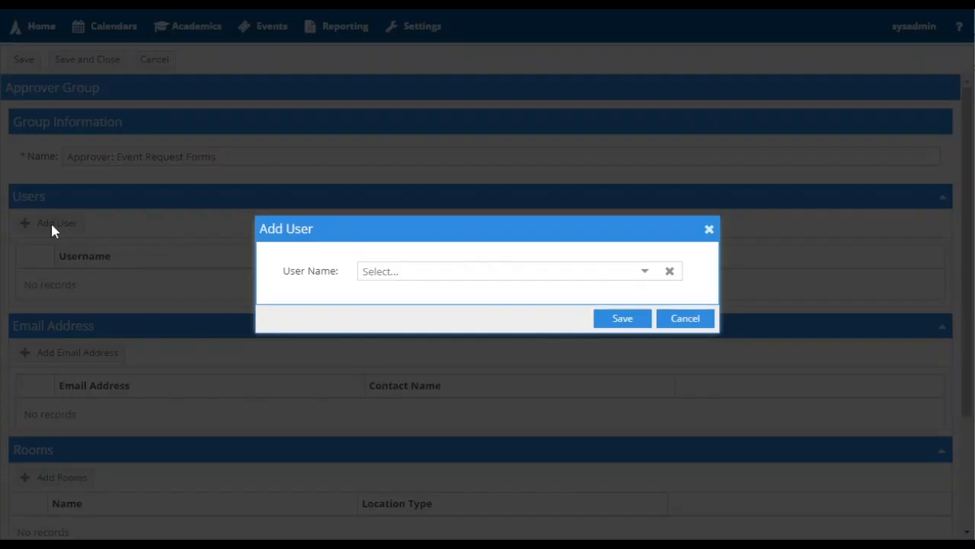
click(644, 273)
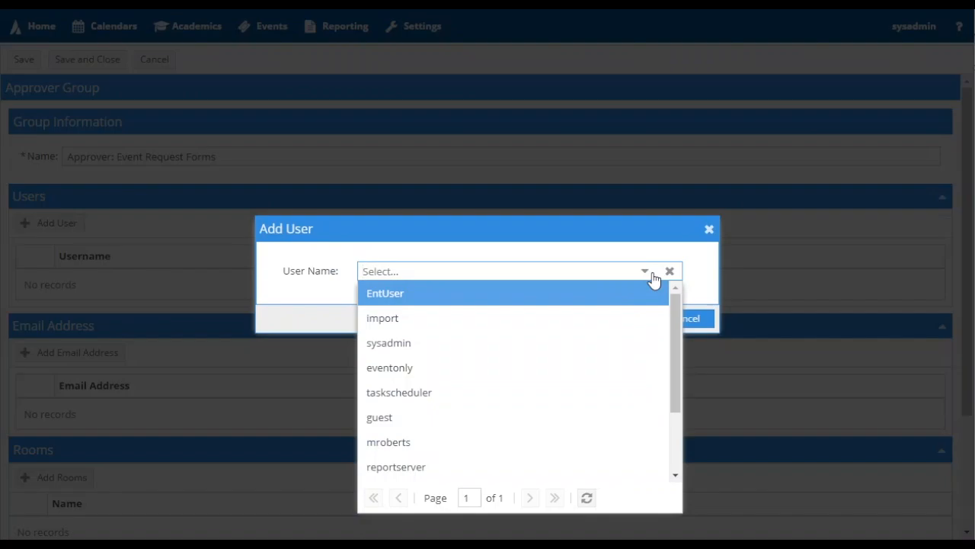
click(637, 342)
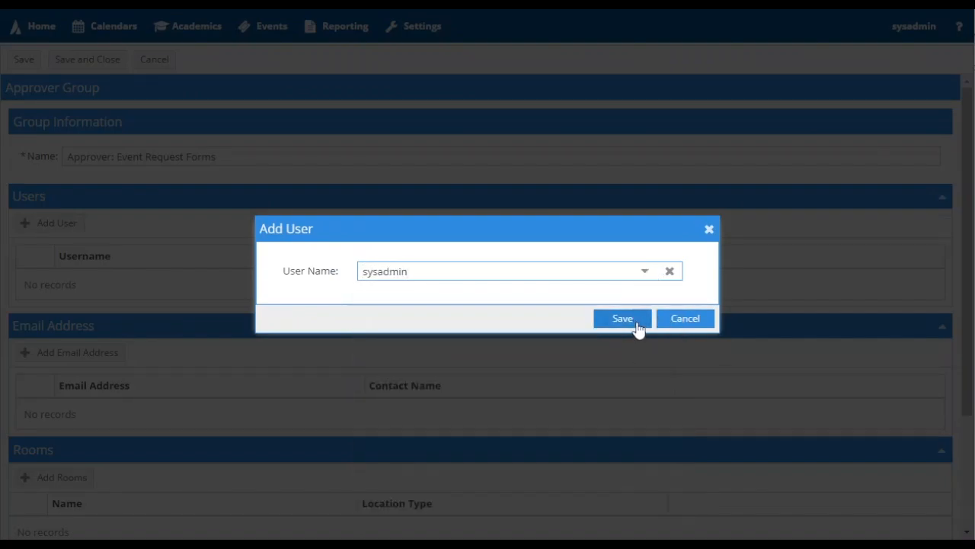
click(623, 319)
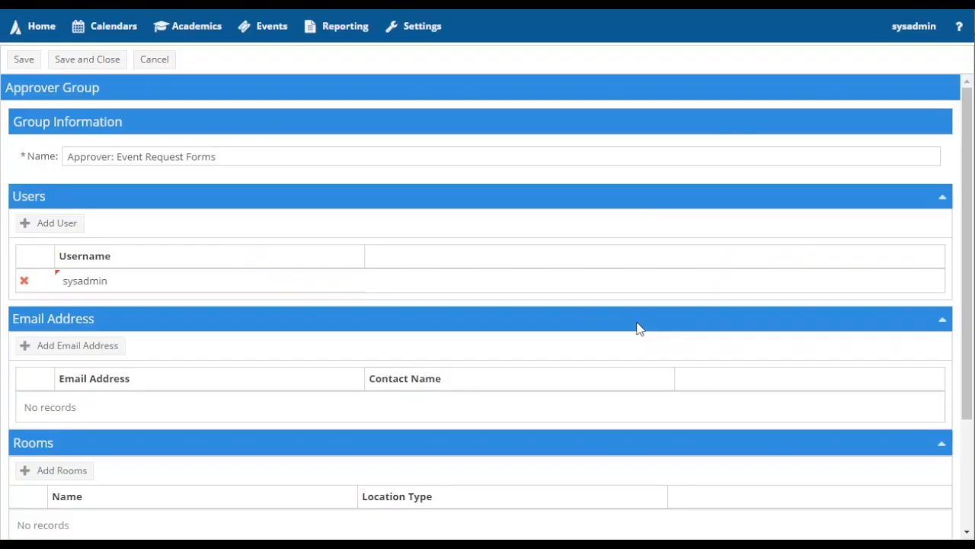
- Add room ADAMS 102 - 102 to the approver group's rooms, grouped by Building, with campus Main and building ADAMS
scroll(488, 307, down, 2)
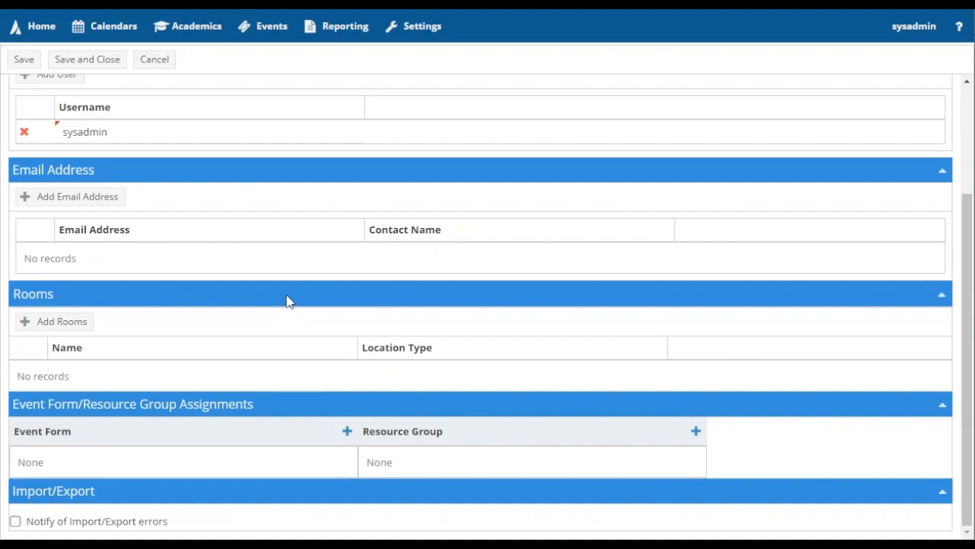
click(86, 325)
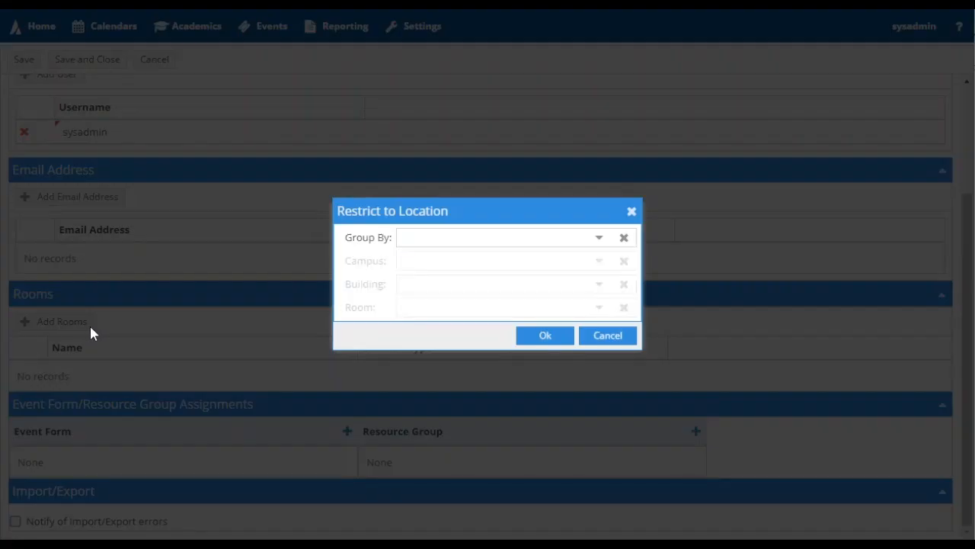
click(599, 239)
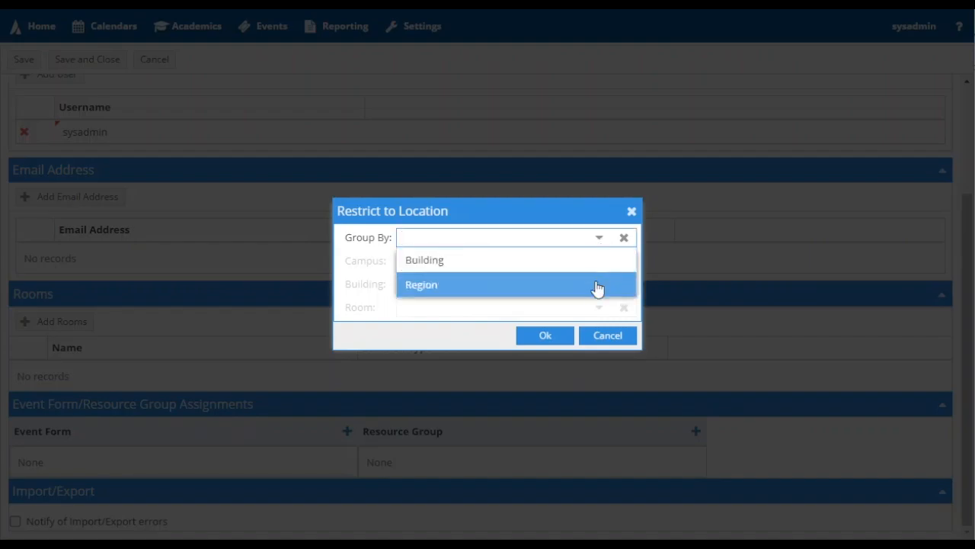
click(599, 267)
click(598, 263)
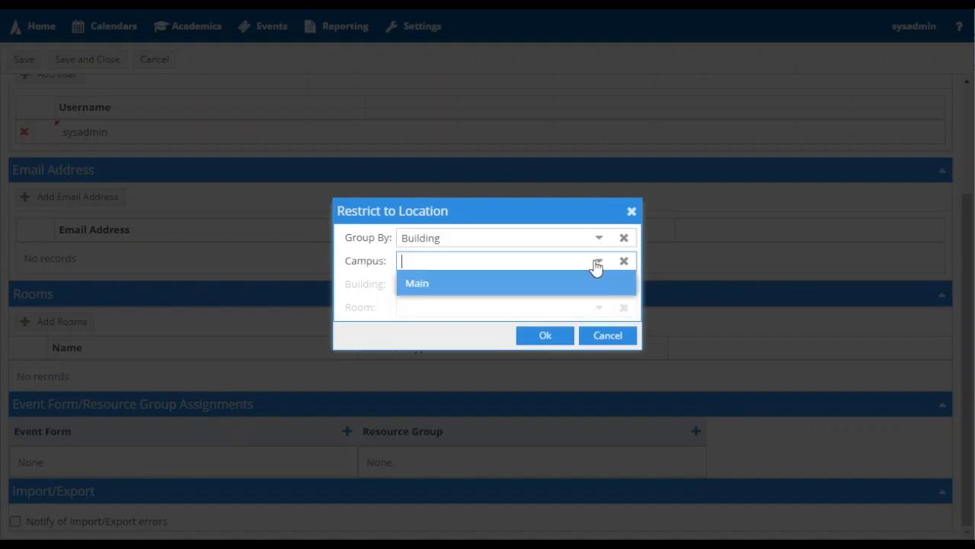
click(593, 287)
click(599, 287)
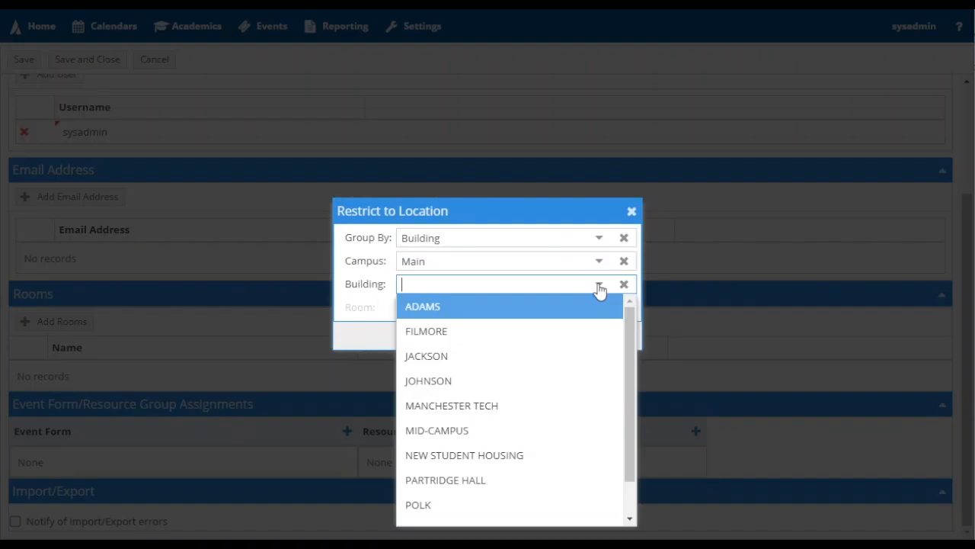
click(602, 308)
click(601, 309)
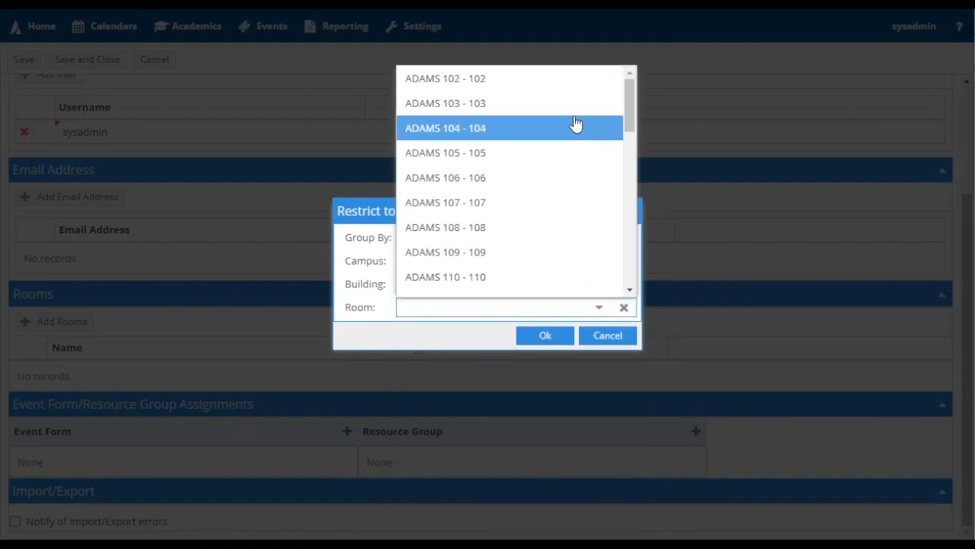
click(564, 84)
click(538, 342)
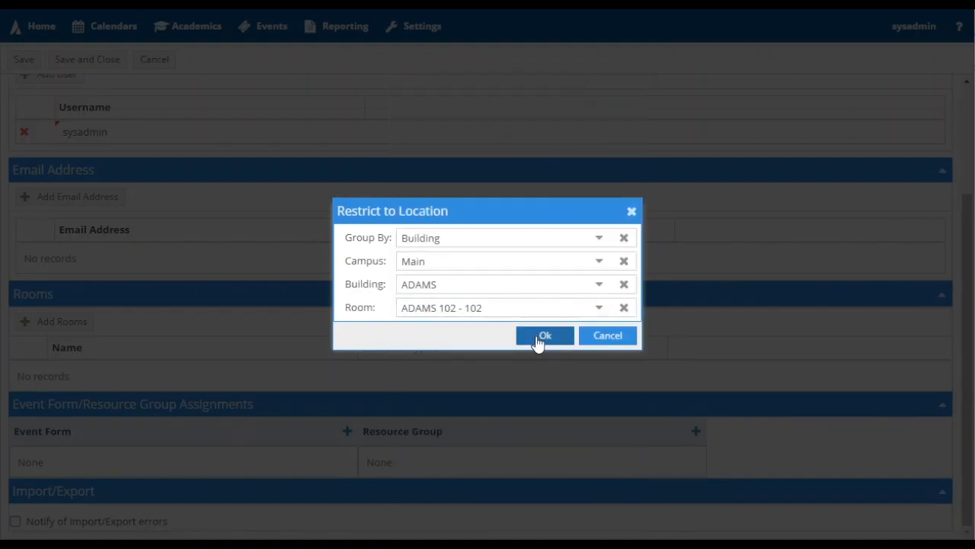
click(69, 329)
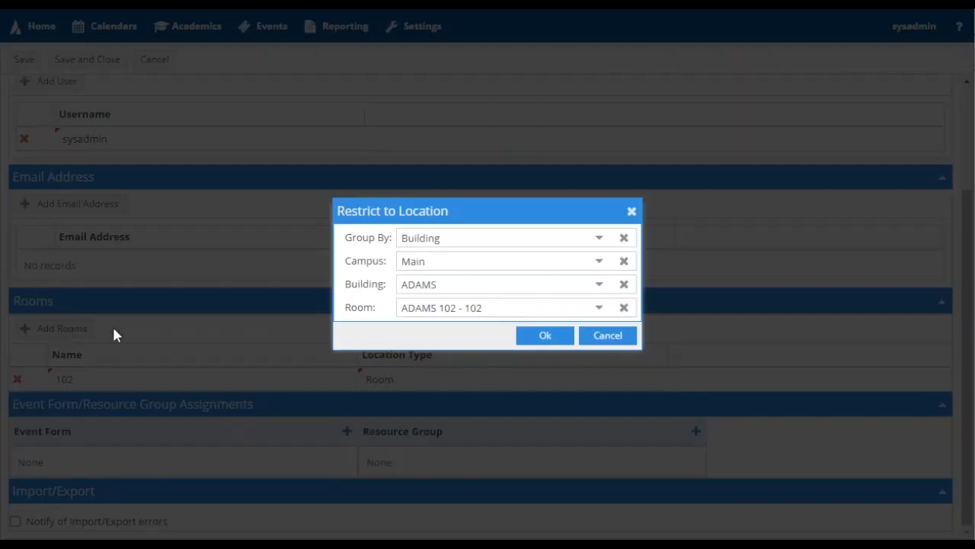
click(607, 336)
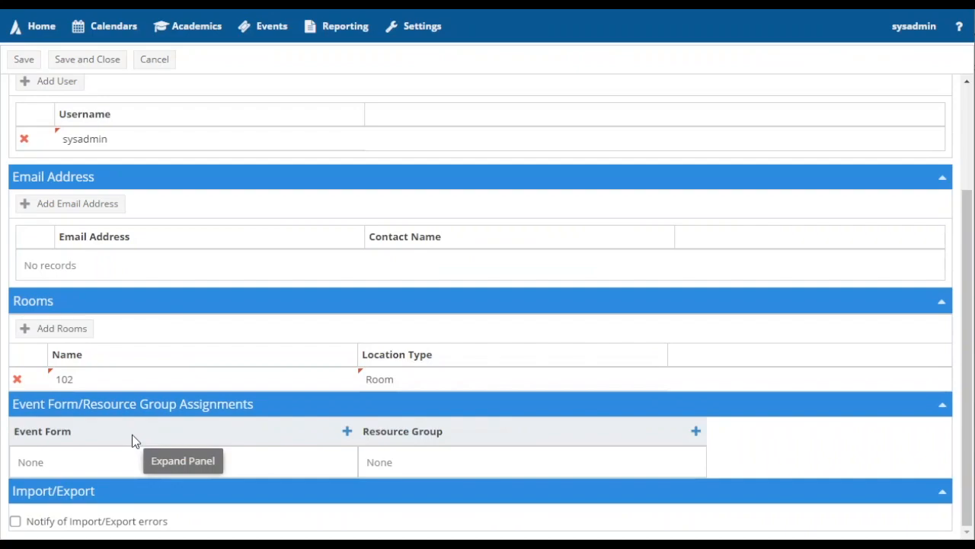
- Examine the event forms and resource groups available for assignment to the group without selecting any
click(347, 432)
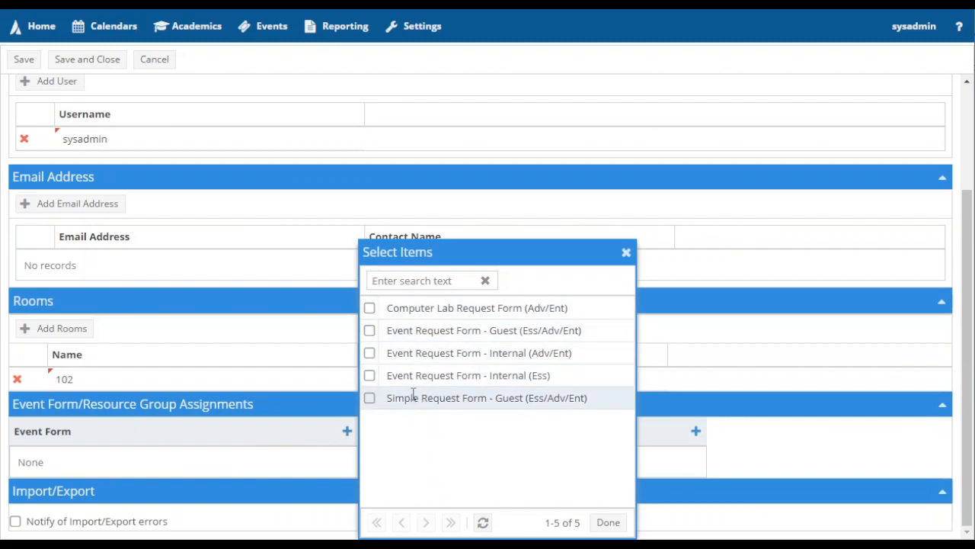
click(307, 389)
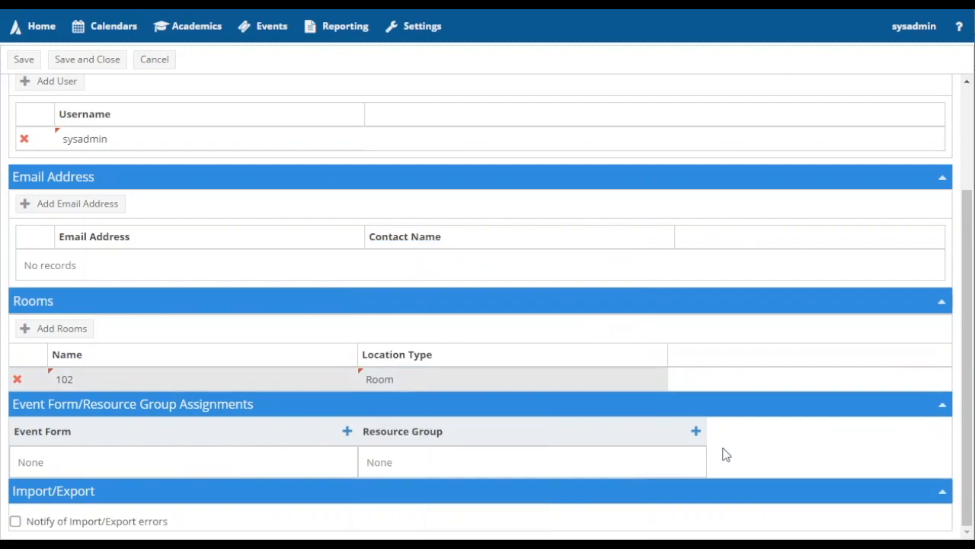
click(696, 432)
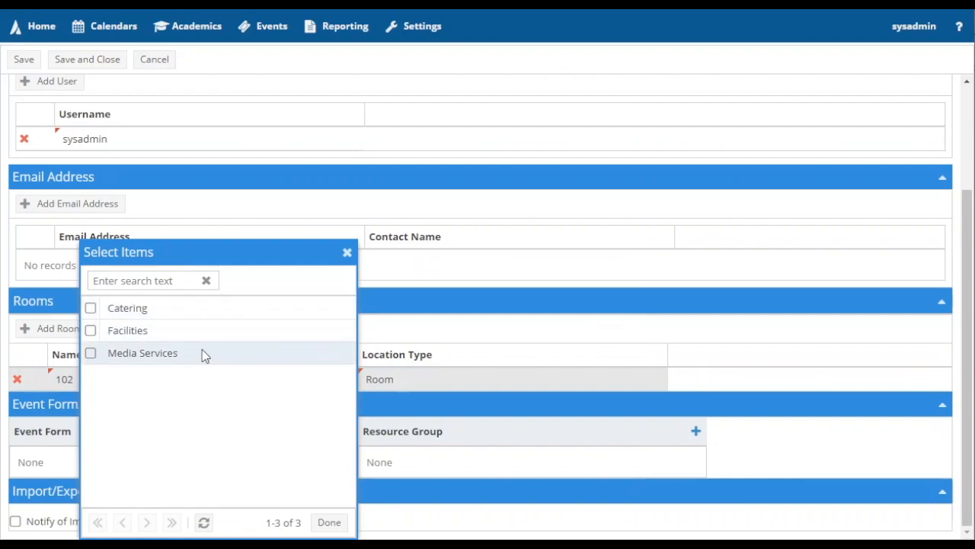
click(783, 388)
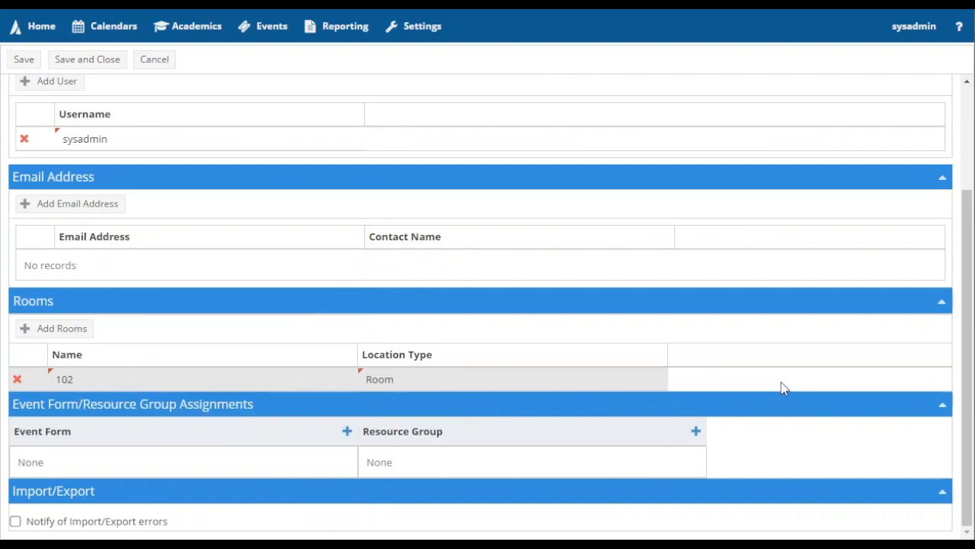
- Remove room 102 from the approver group and look over the available resource groups
click(16, 378)
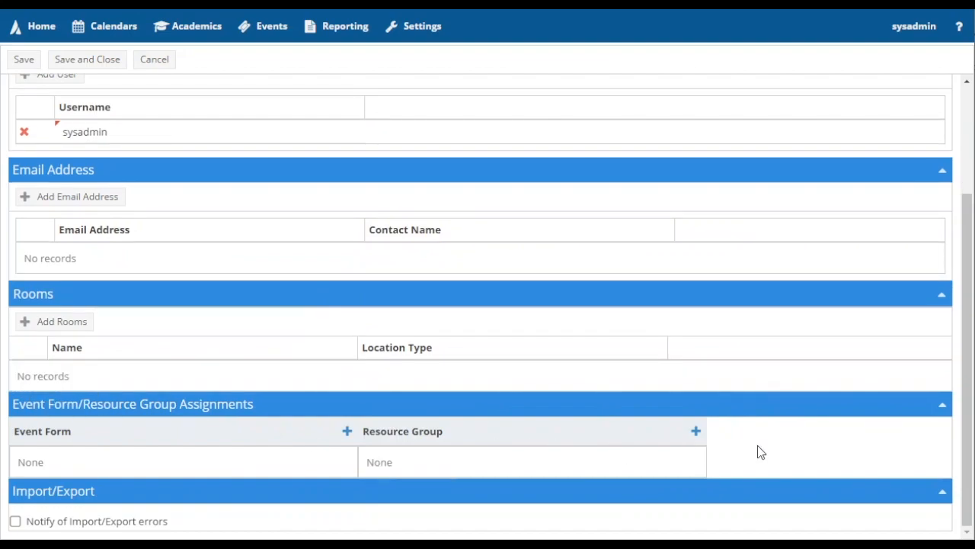
click(696, 432)
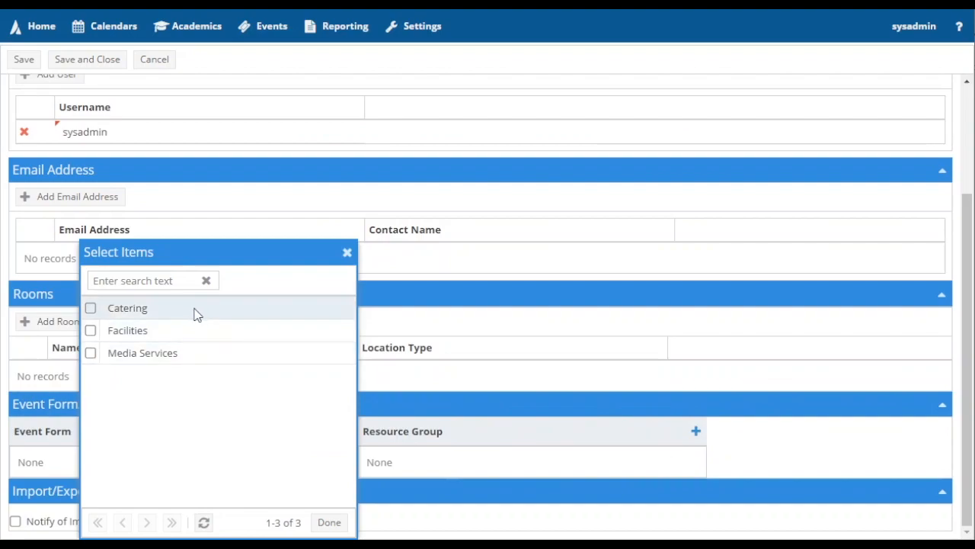
click(760, 468)
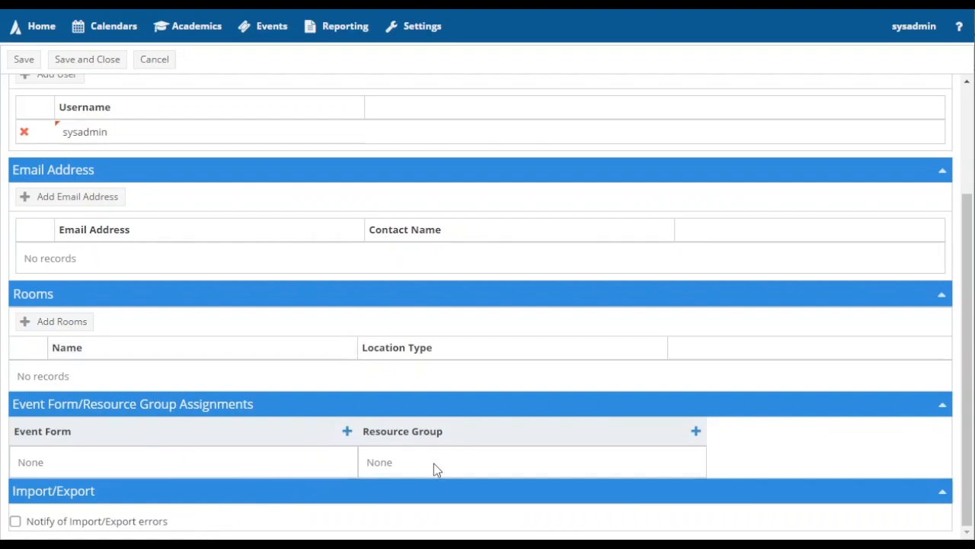
- Assign all five listed request forms to the approver group: computer lab, guest event, both internal event forms, and simple guest
click(347, 431)
click(464, 363)
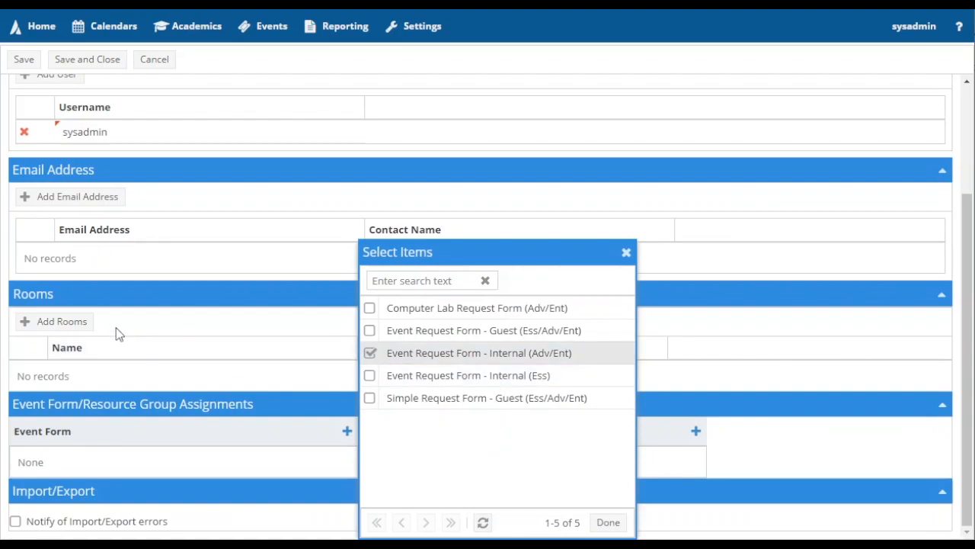
click(424, 359)
click(458, 327)
click(457, 308)
click(459, 353)
click(461, 375)
click(456, 397)
click(610, 522)
scroll(195, 278, up, 3)
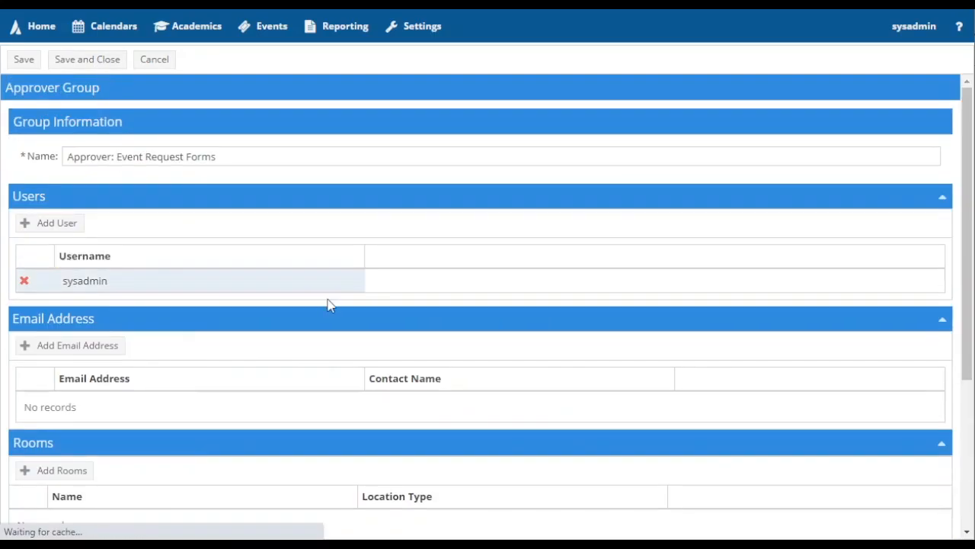